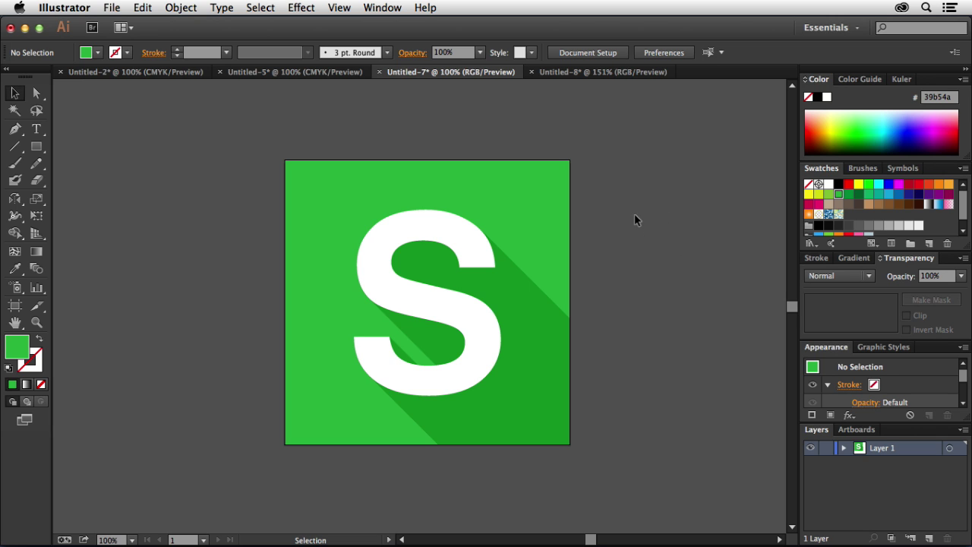
Switch to the Untitled-8 document and open the Transform effect settings for the white S.
click(595, 77)
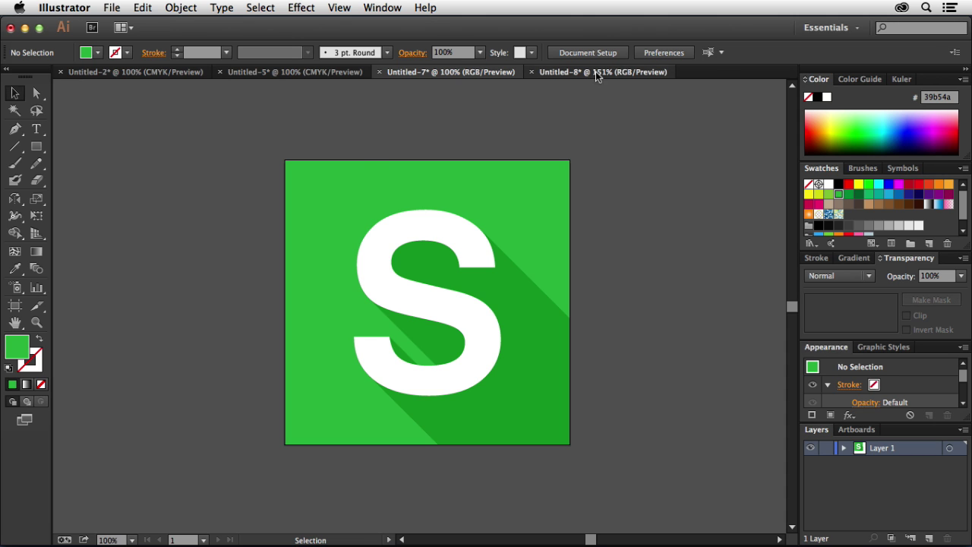
key(super+1)
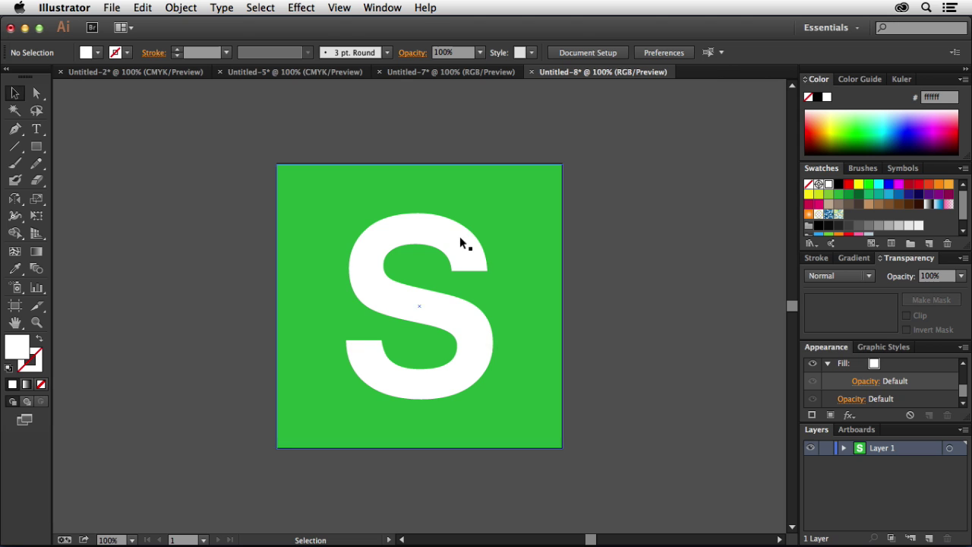
click(413, 237)
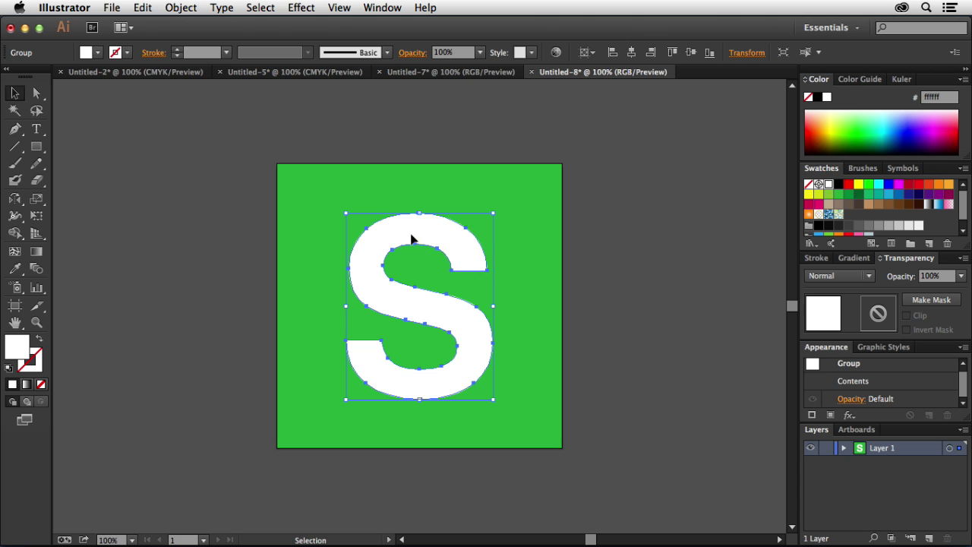
click(307, 11)
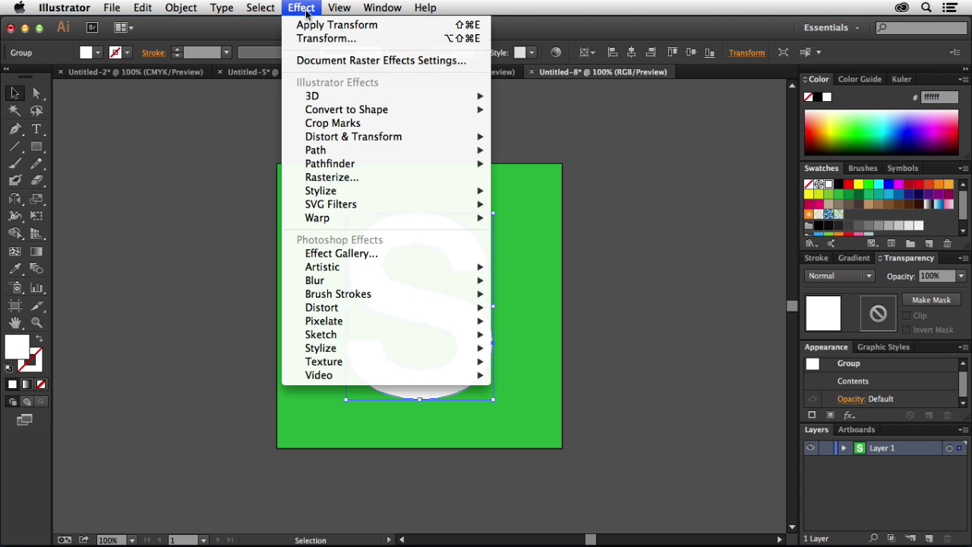
mouse_move(355, 136)
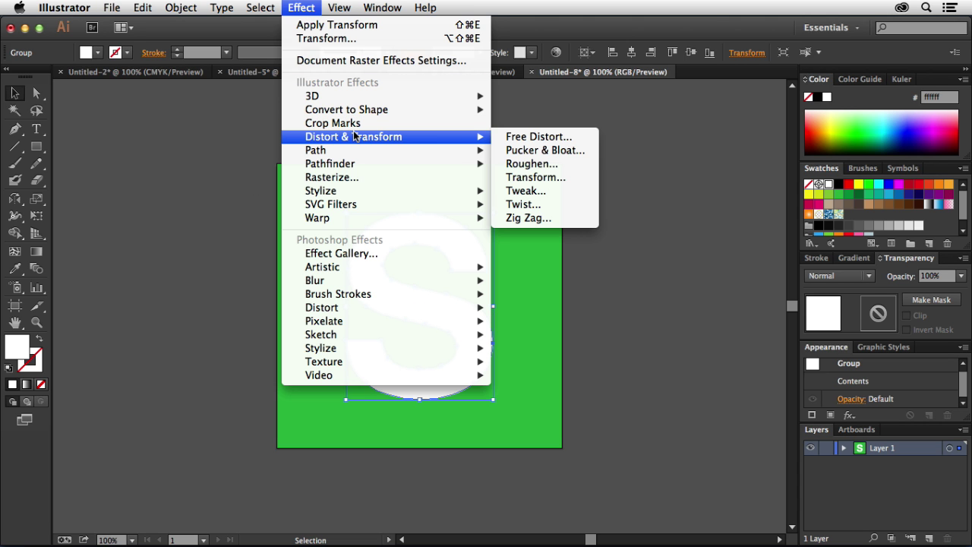
click(564, 175)
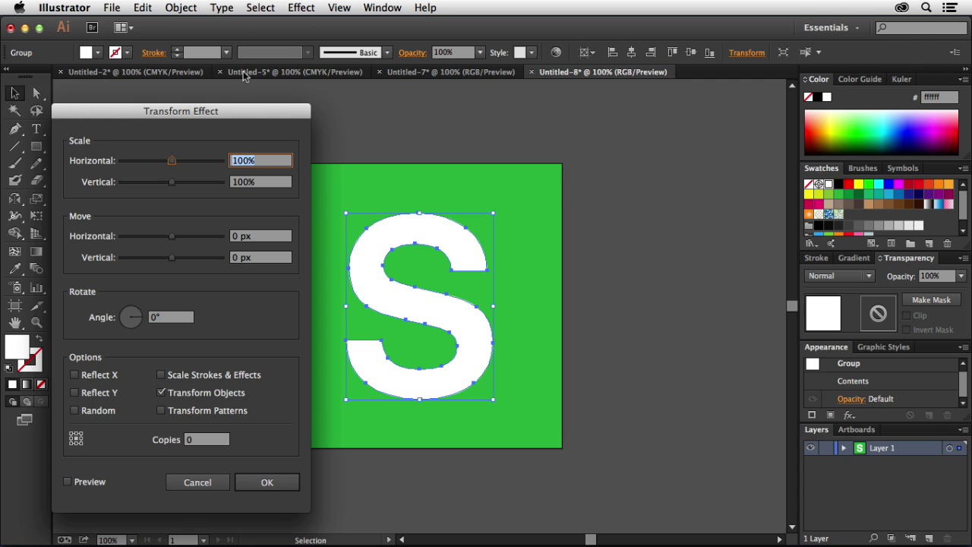
drag(244, 113, 695, 117)
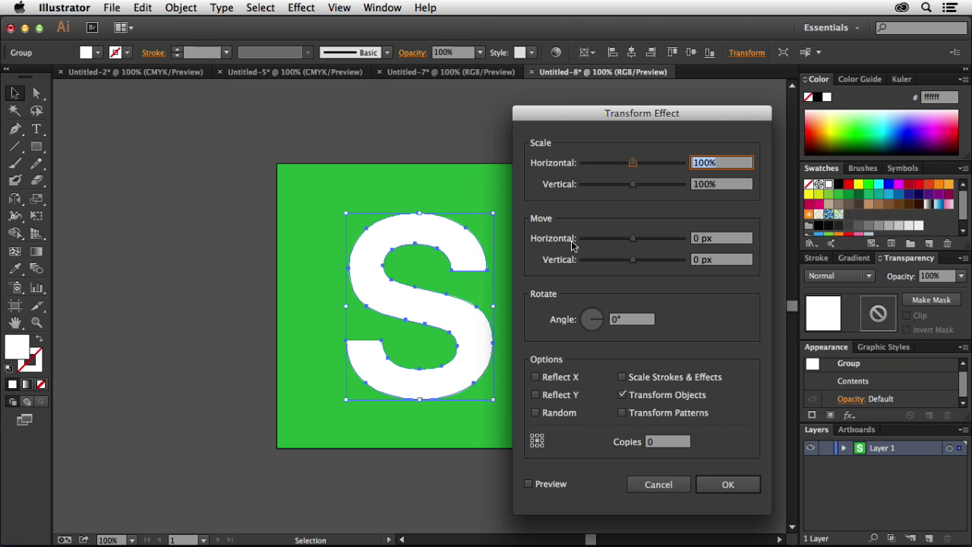
Set the Transform effect's horizontal and vertical move to 0.5 px each.
click(706, 240)
text(0.5)
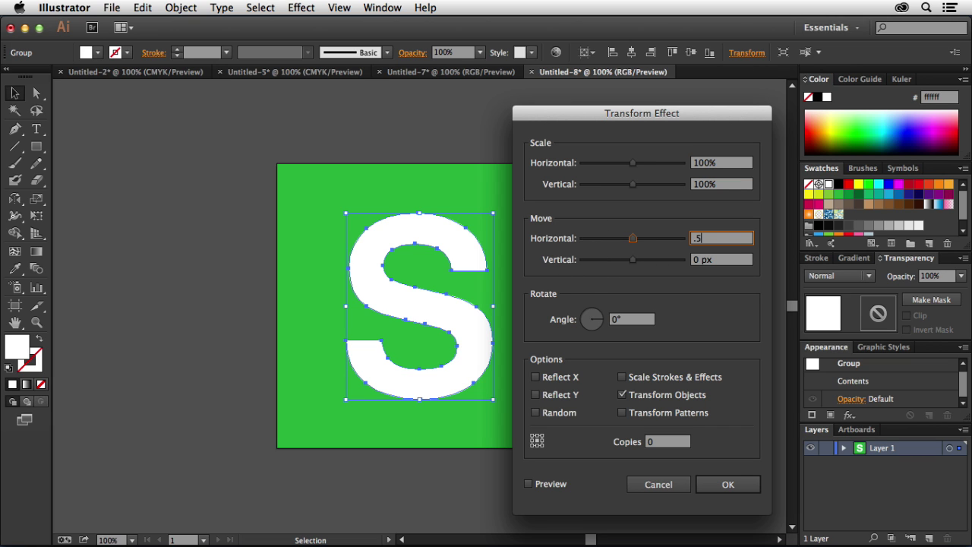
key(Tab)
text(0.5)
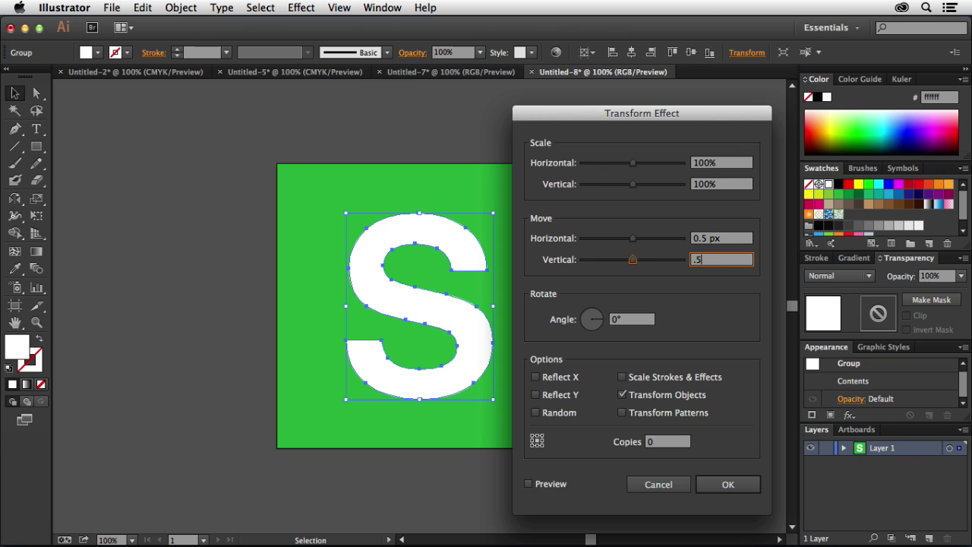
key(Tab)
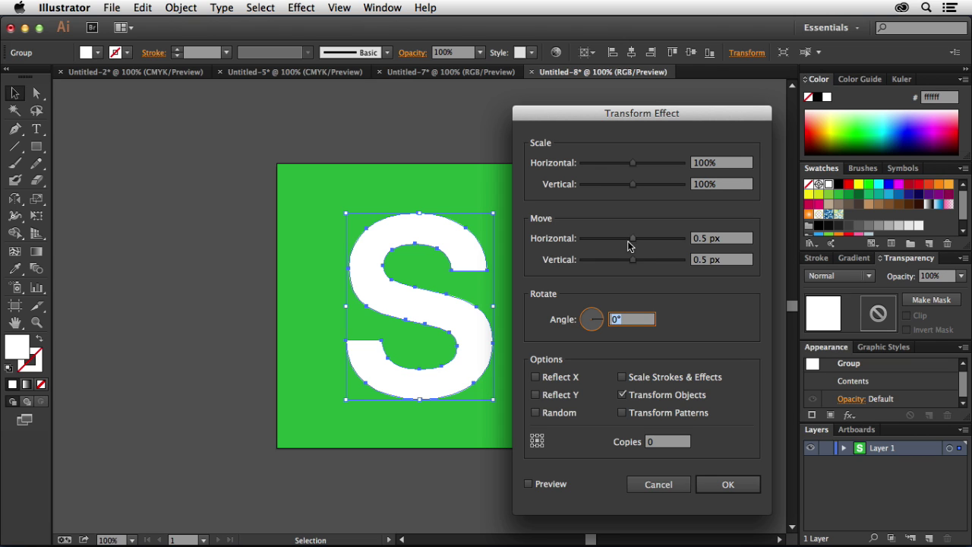
Set the Transform effect to 420 copies, preview it and apply it to the S.
click(657, 441)
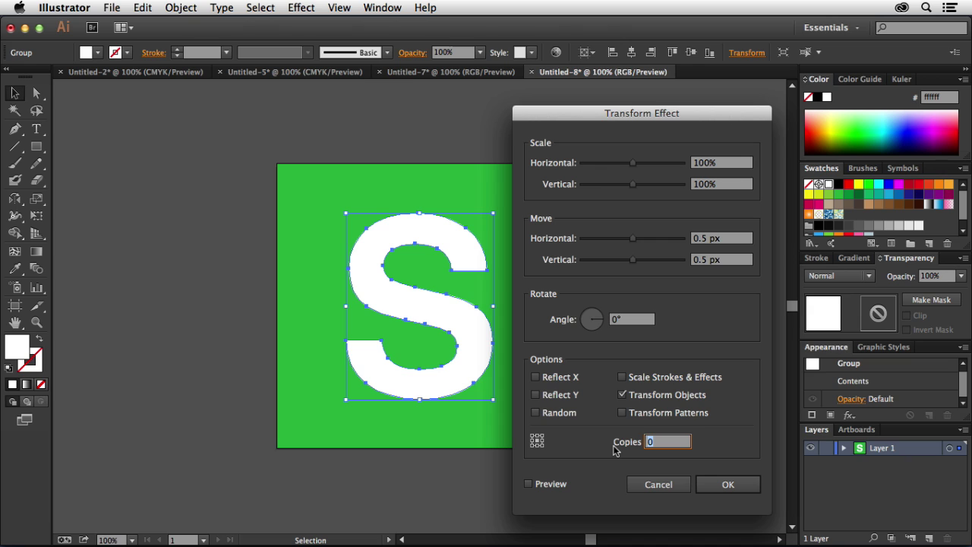
text(420)
drag(589, 115, 633, 112)
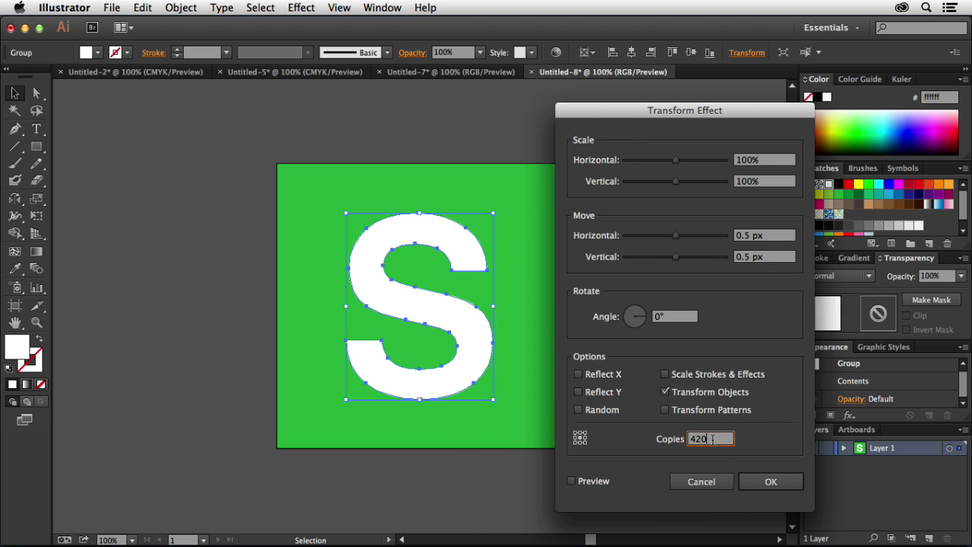
click(571, 483)
click(571, 483)
drag(575, 112, 691, 122)
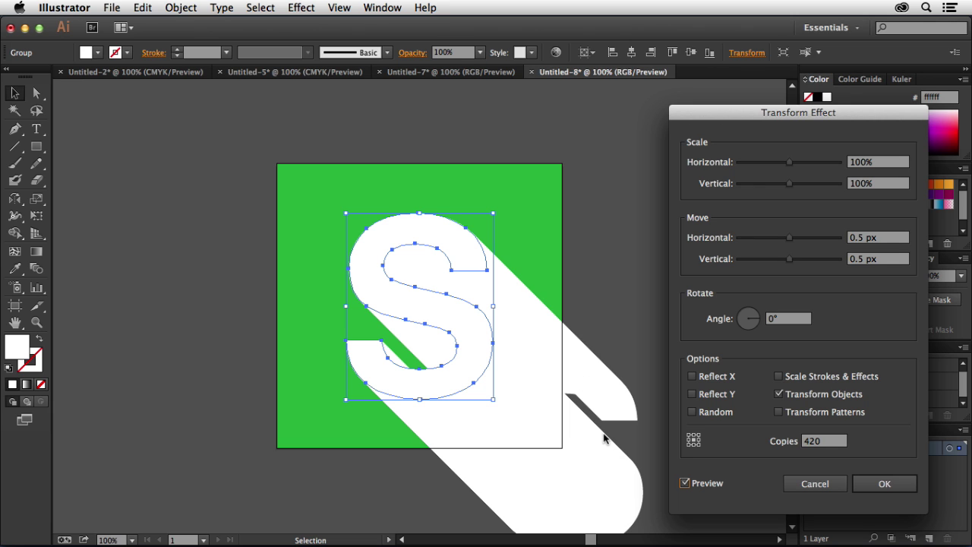
click(871, 486)
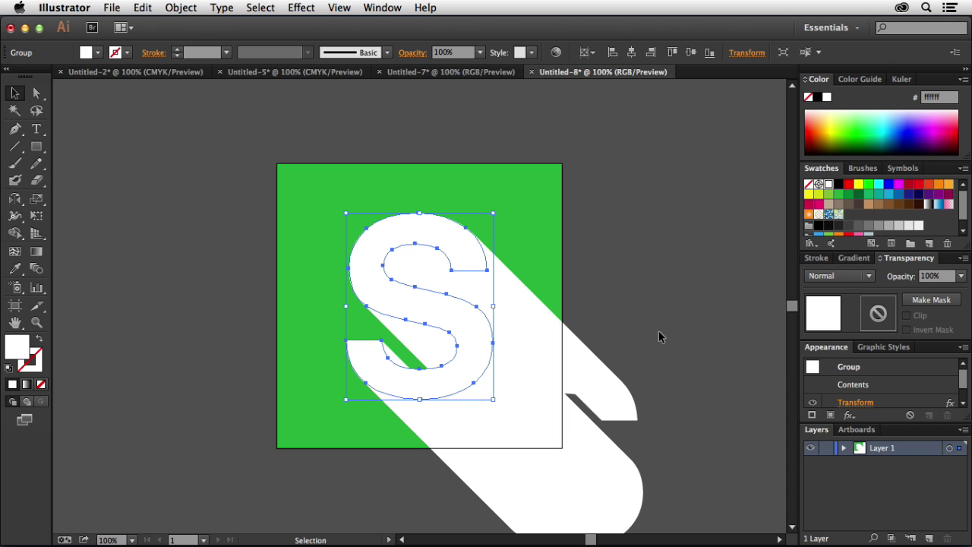
Give the extended S the background square's green with the Eyedropper, and set it to Multiply at 40% opacity.
click(14, 268)
click(312, 204)
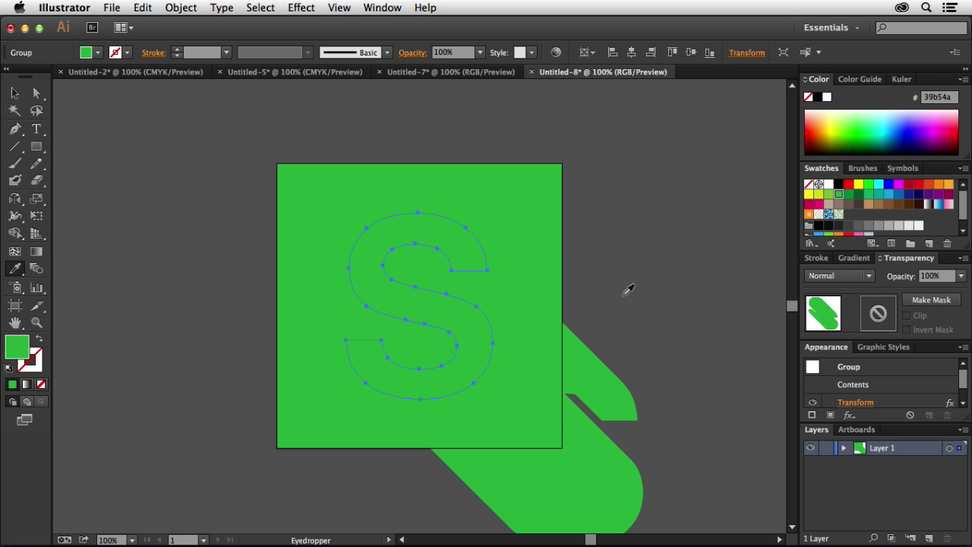
click(856, 277)
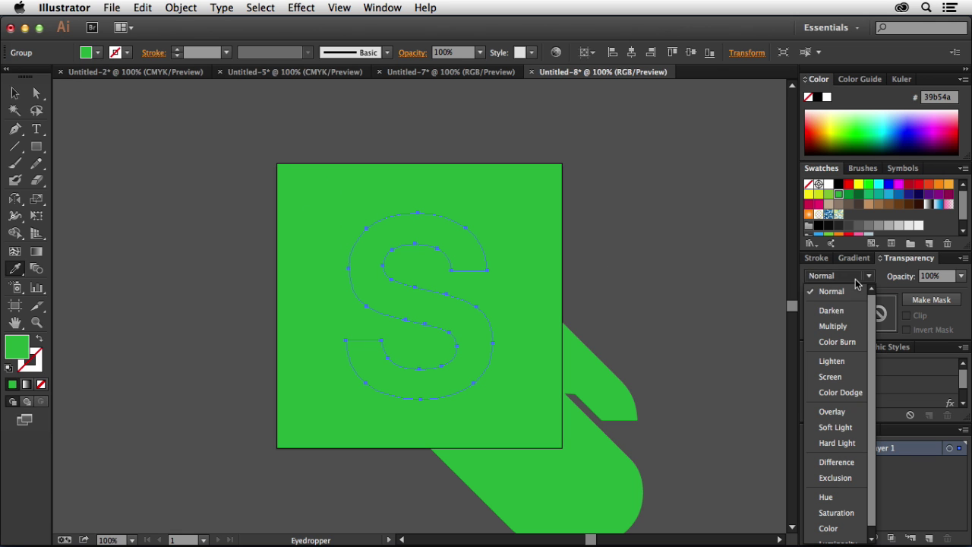
click(848, 327)
click(961, 276)
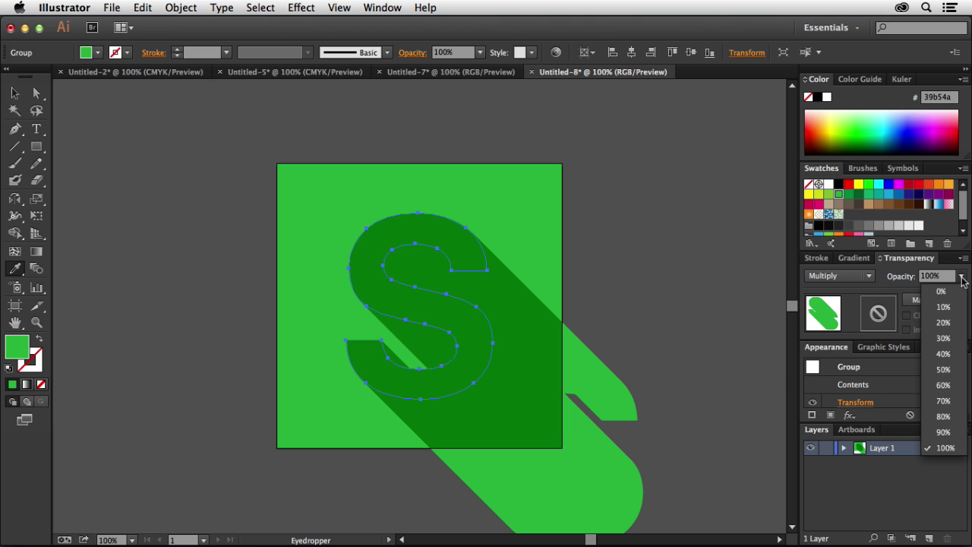
click(943, 353)
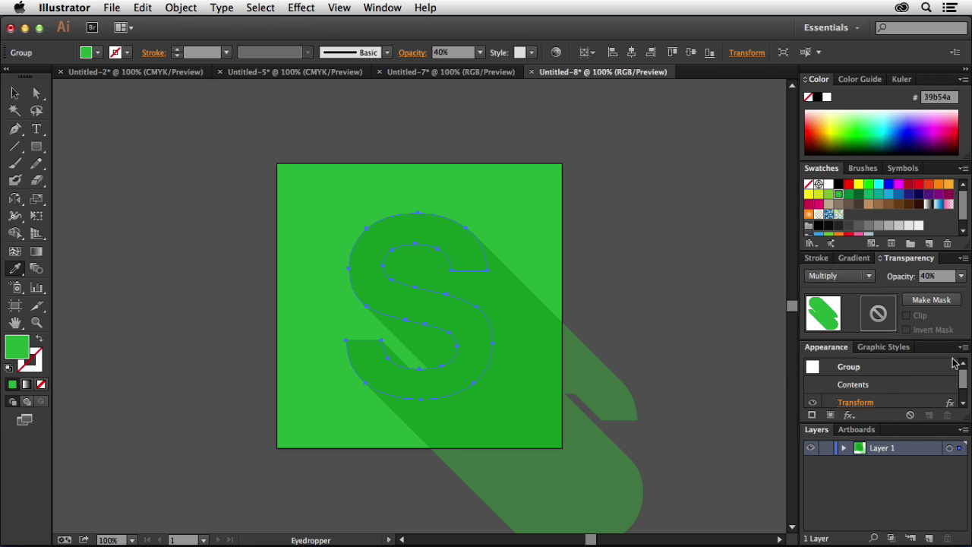
Copy the green shadow shape and paste the duplicate in front of it.
click(11, 93)
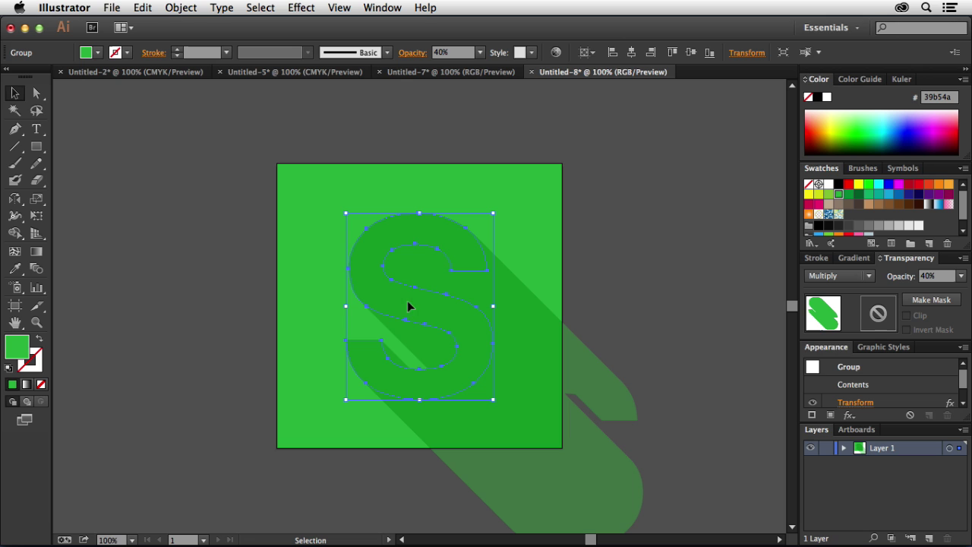
click(143, 8)
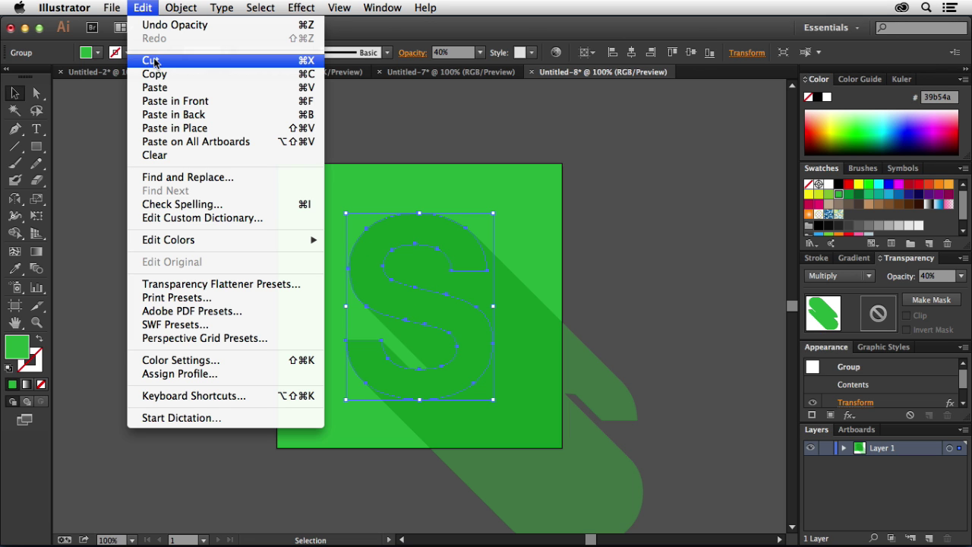
click(154, 74)
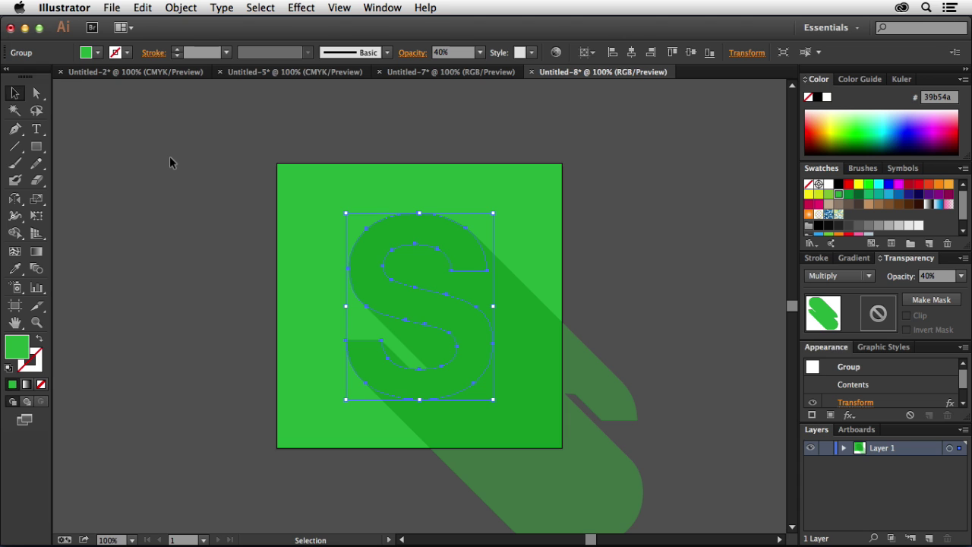
key(super)
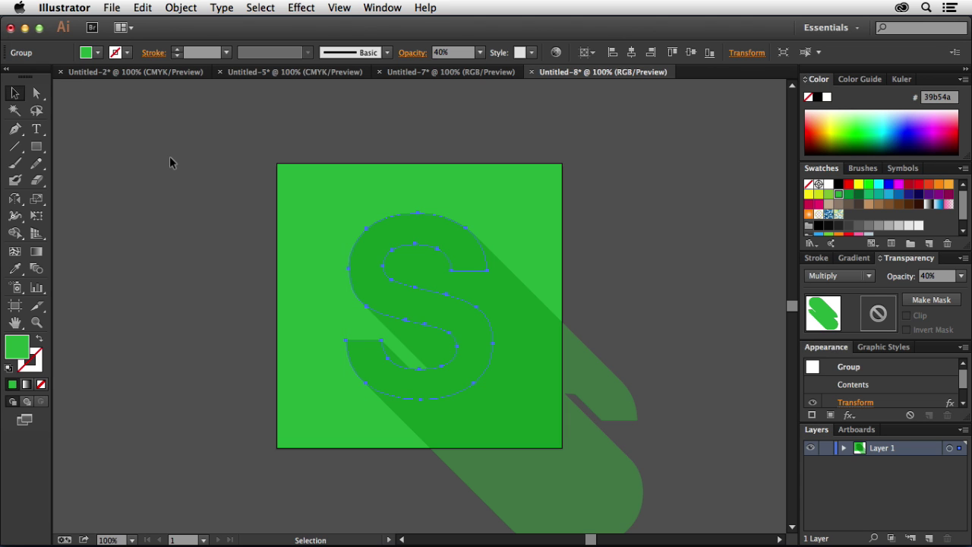
key(super+f)
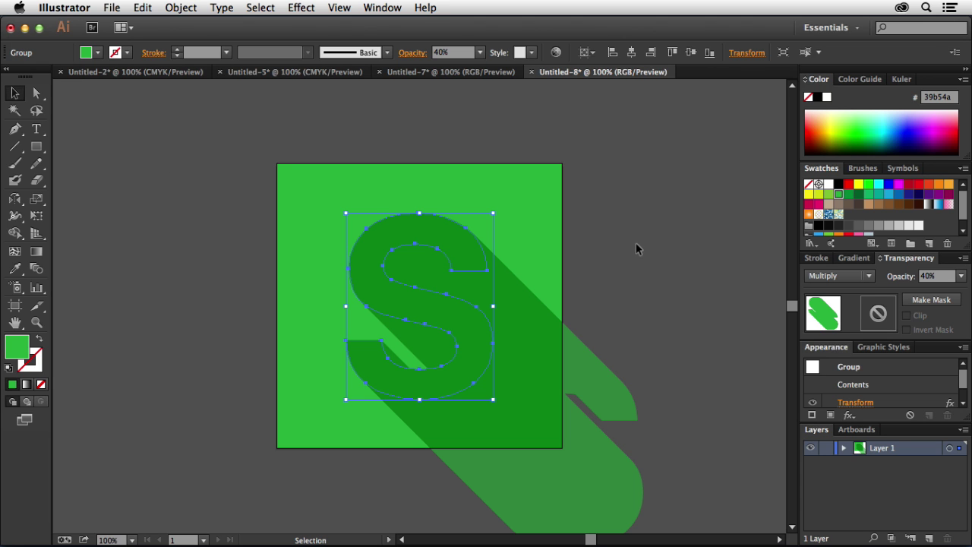
Set the front copy's blending mode to Normal and its opacity to 100%.
click(838, 275)
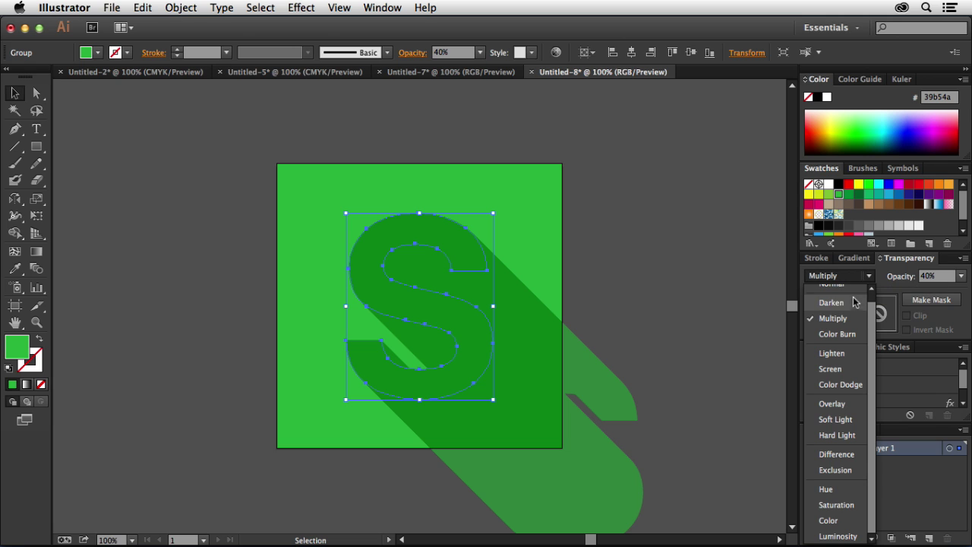
click(831, 290)
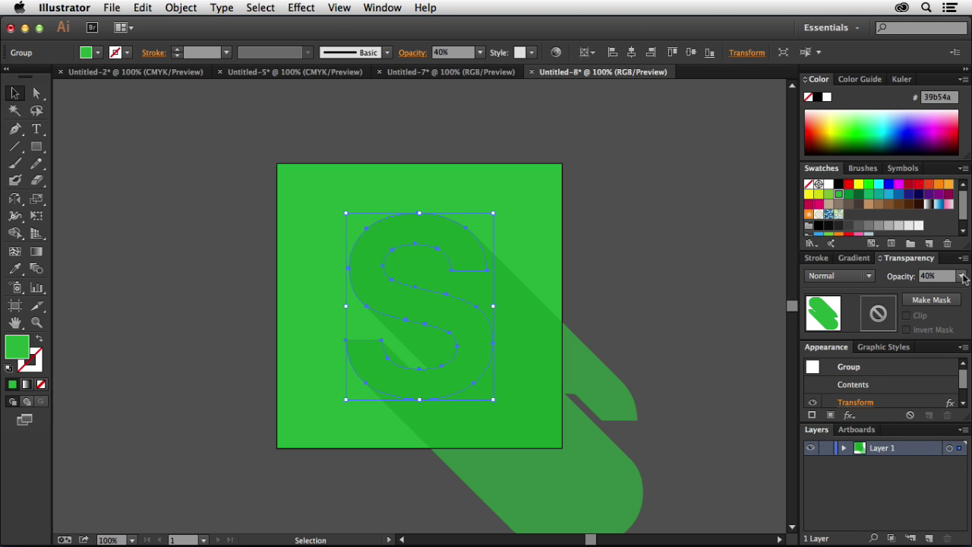
click(960, 277)
click(944, 448)
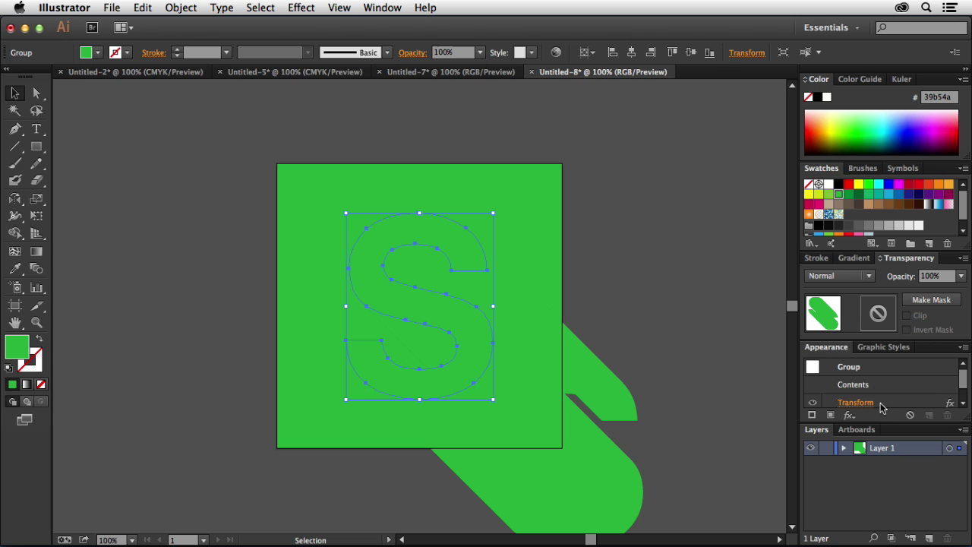
Delete the Transform effect from the front copy of the S and fill it with white.
scroll(901, 396, down, 1)
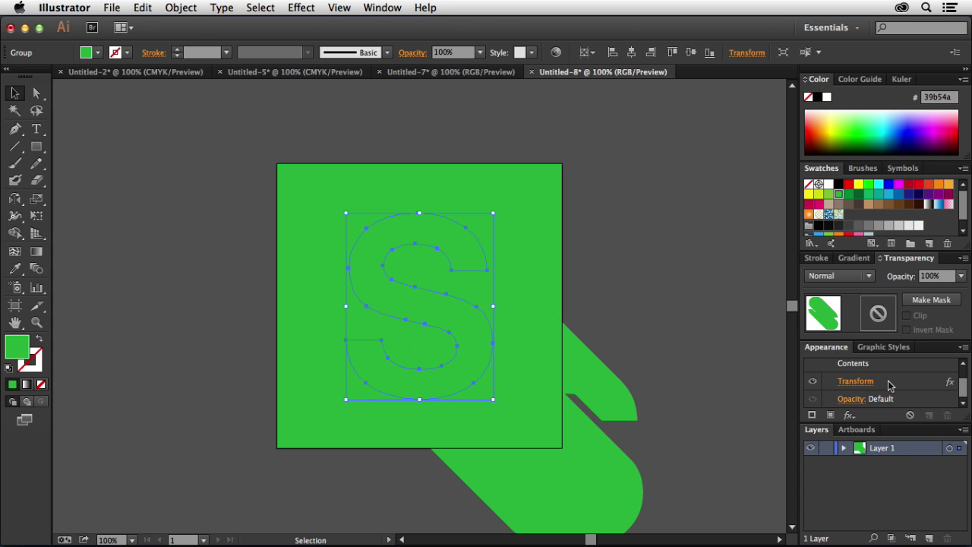
click(890, 385)
click(951, 416)
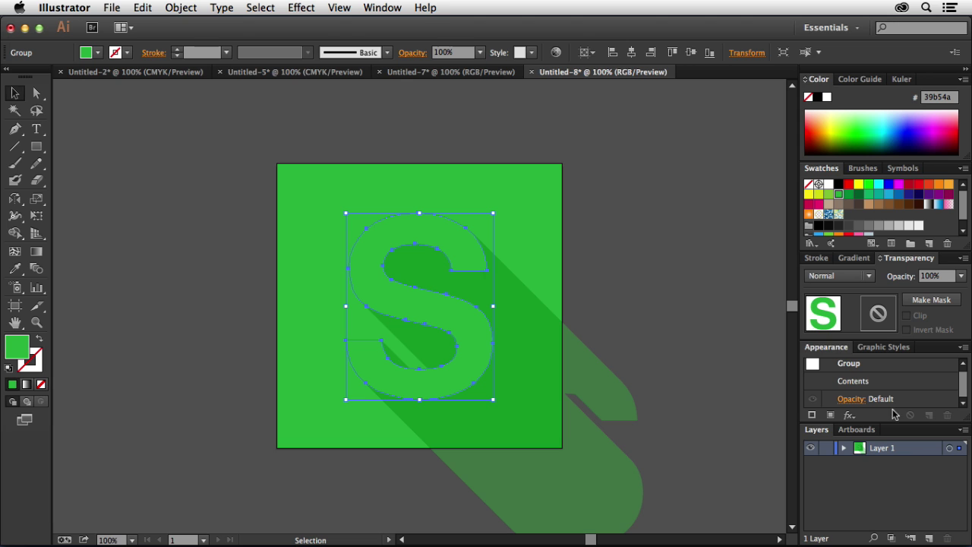
click(830, 188)
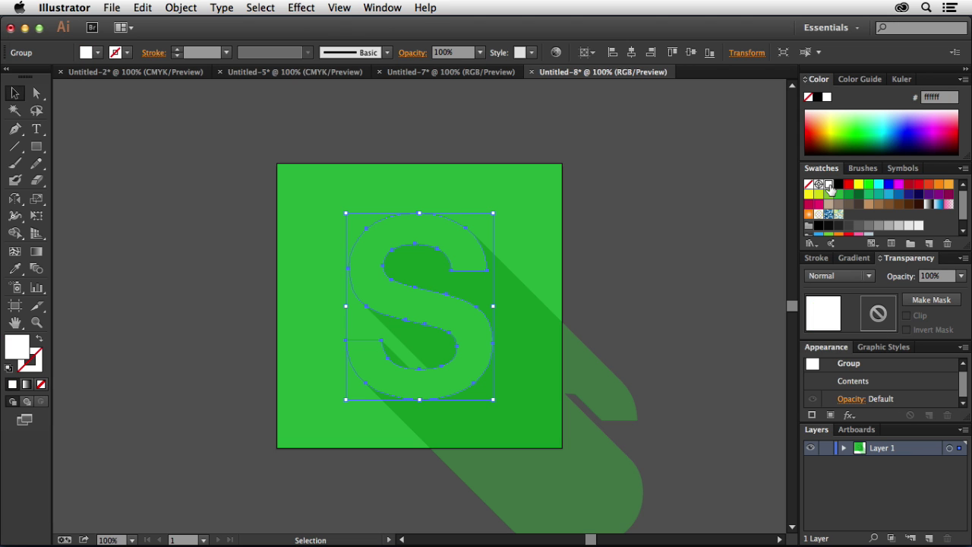
click(629, 227)
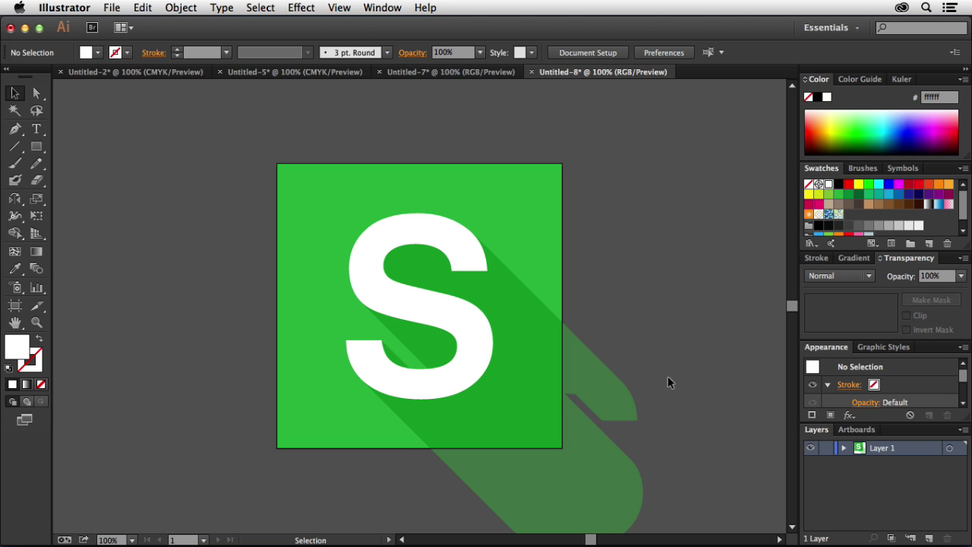
Expand the appearance of the long shadow behind the white S, and deselect it.
click(593, 379)
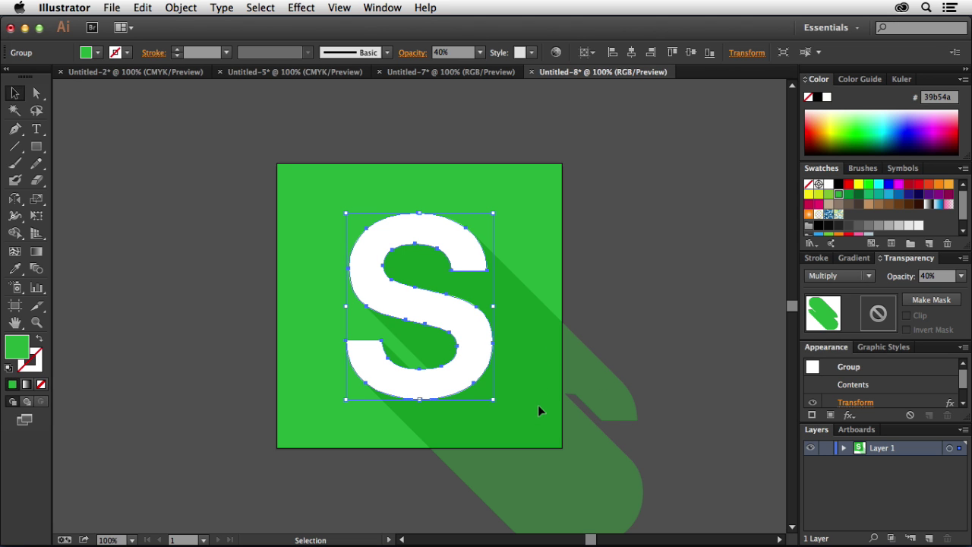
click(185, 9)
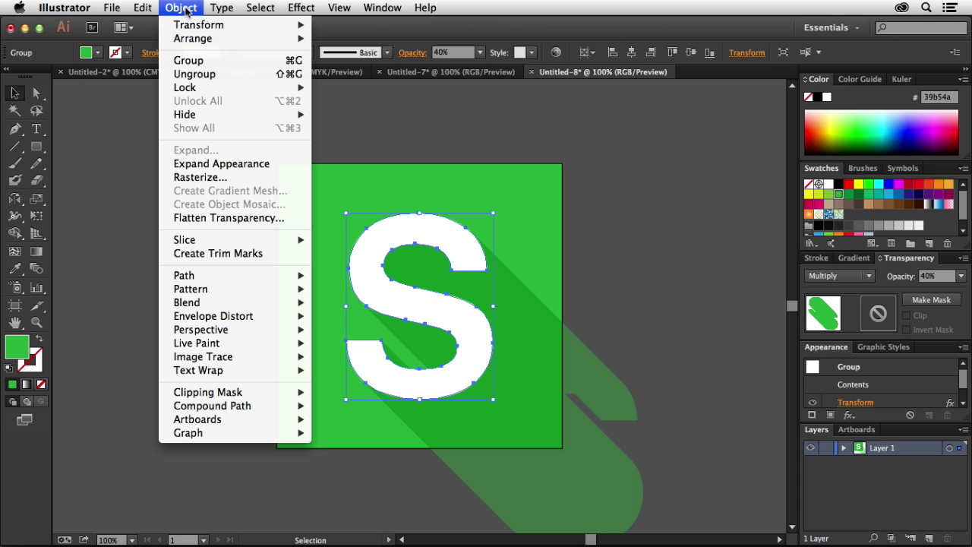
click(214, 163)
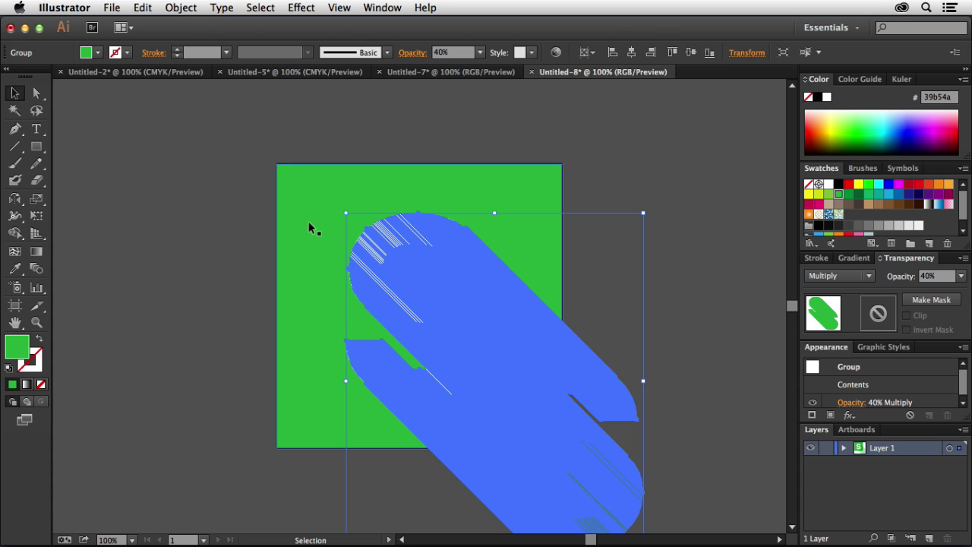
click(281, 139)
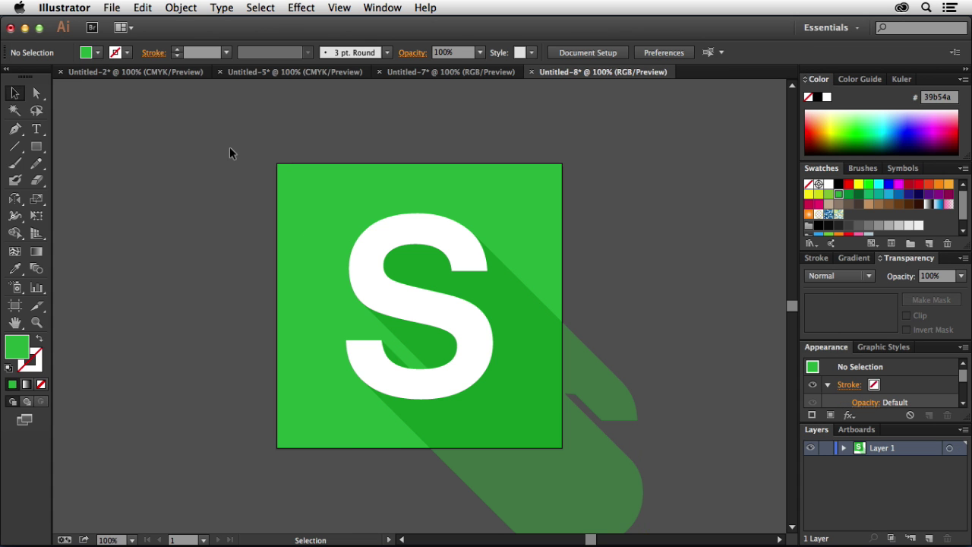
Draw a rectangle with no fill and no stroke that exactly covers the square artboard.
click(37, 146)
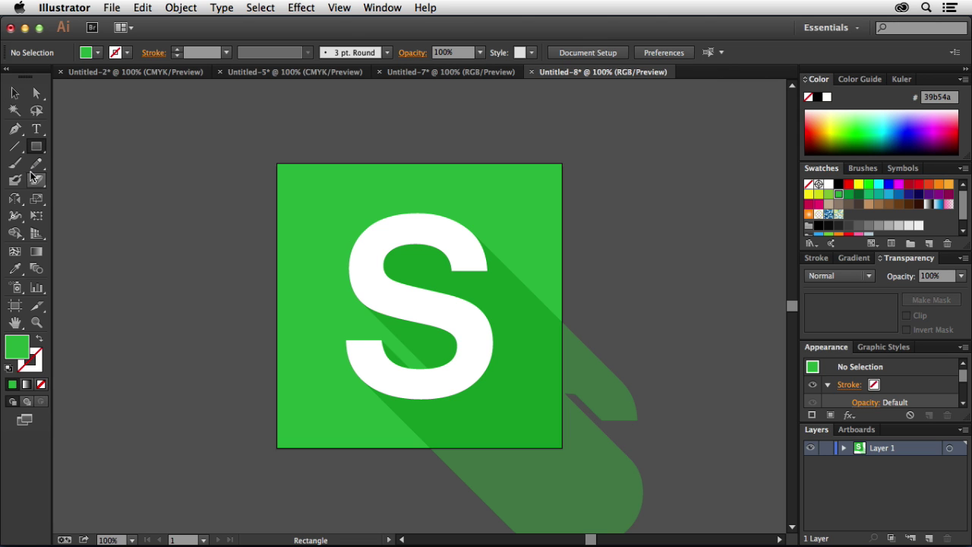
click(41, 383)
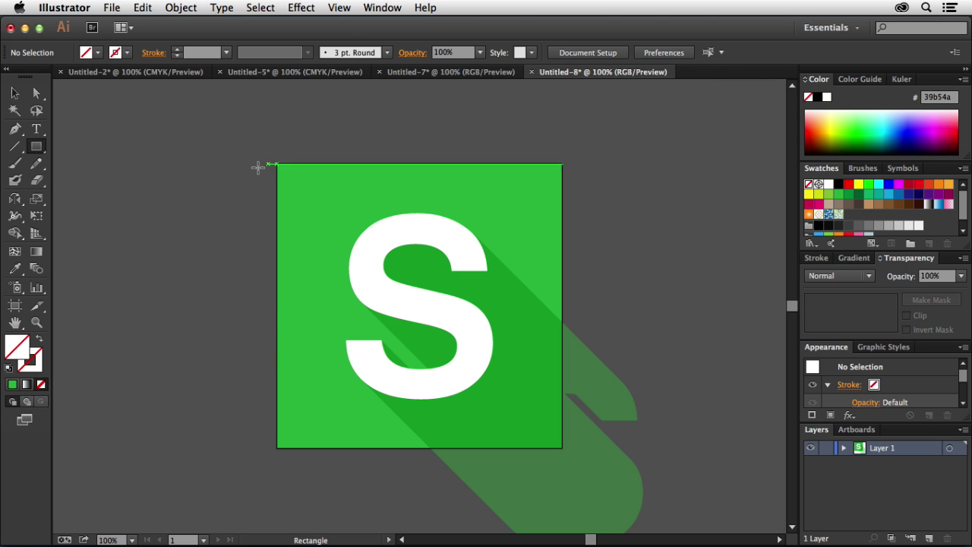
drag(277, 164, 562, 448)
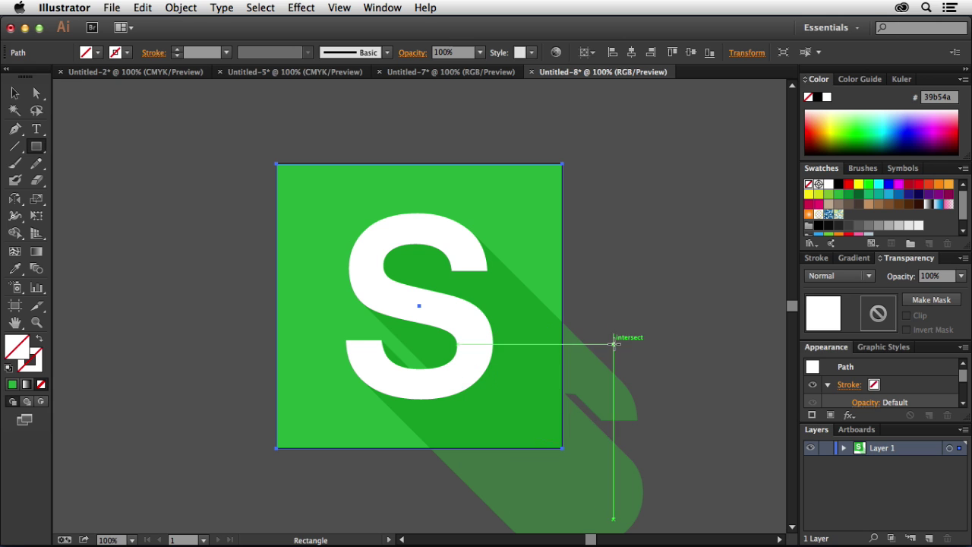
Make a clipping mask from the unfilled rectangle and the long shadow to trim it to the artboard, and deselect it.
key(v)
shift+click(604, 393)
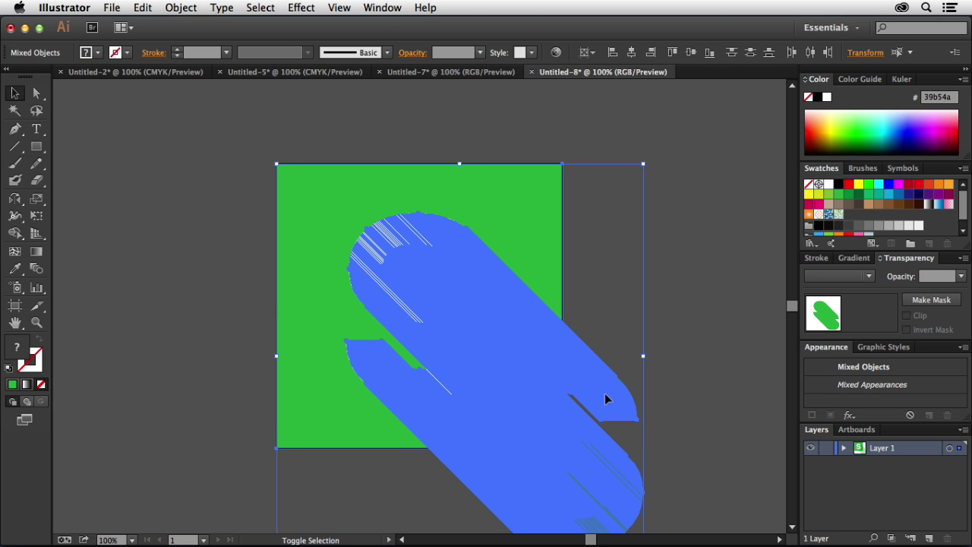
right_click(566, 386)
click(619, 472)
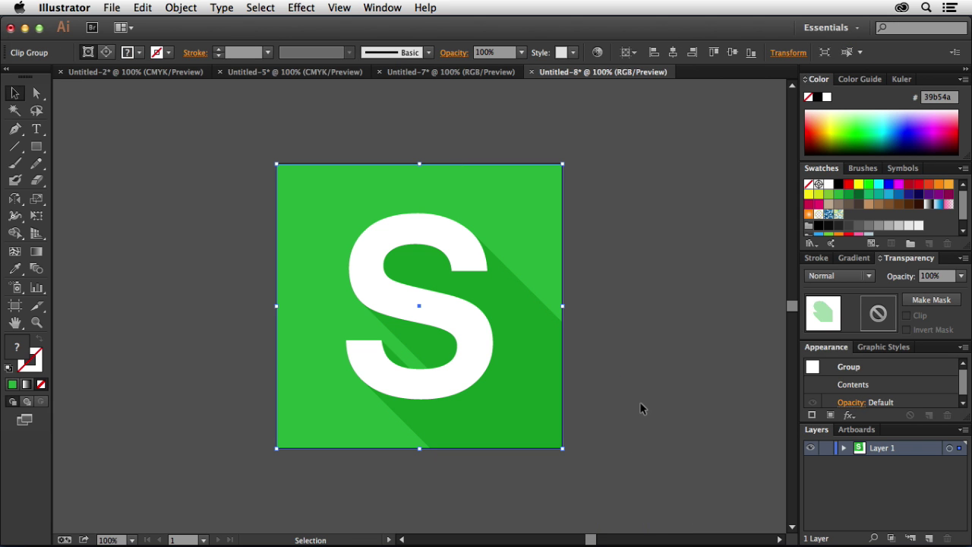
click(640, 286)
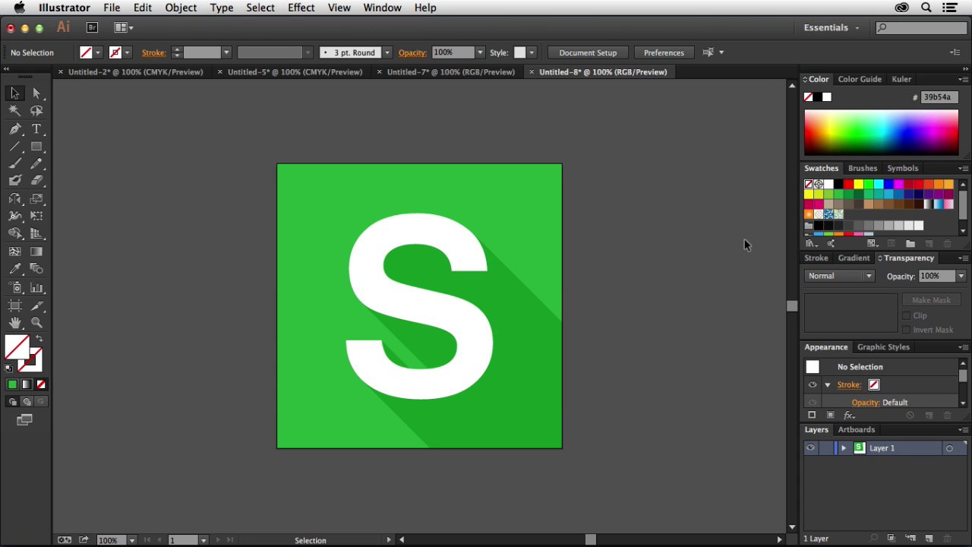
Preview the finished icon in Save for Web, and close the preview without exporting.
key(super+alt+shift+s)
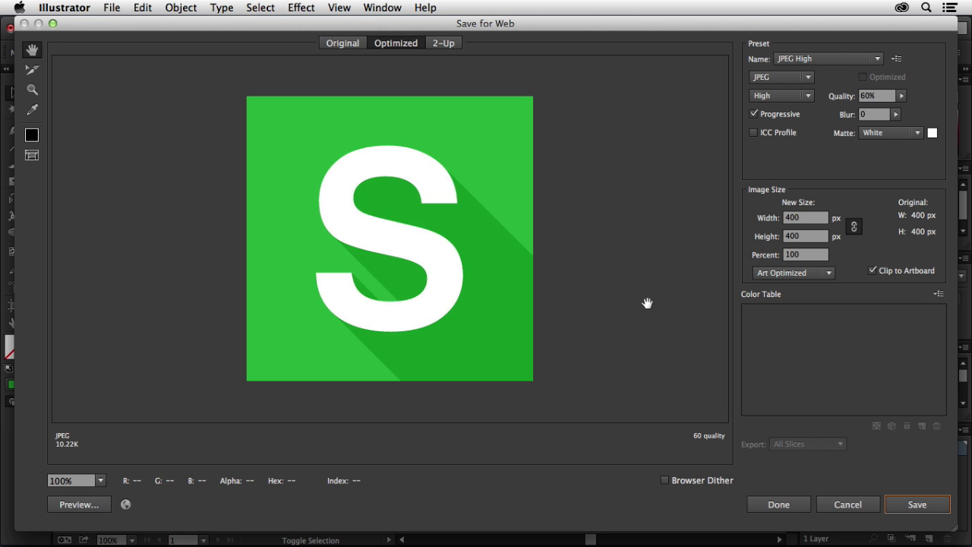
key(Escape)
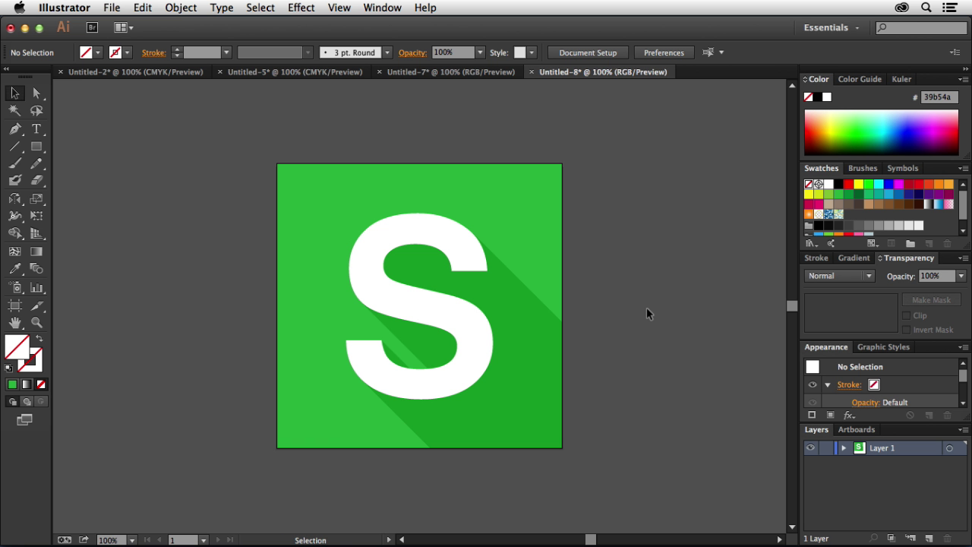